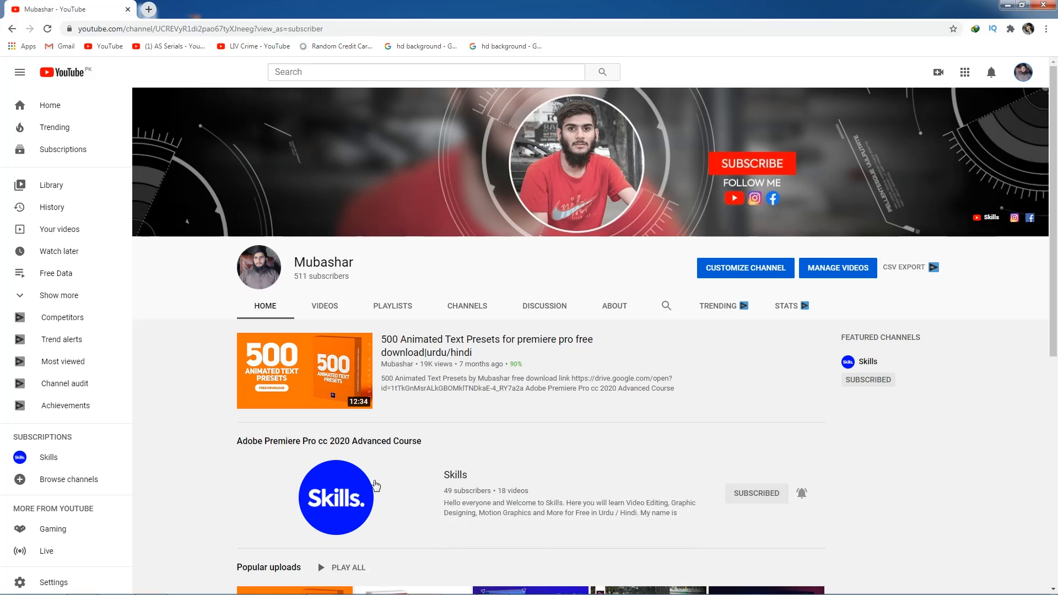
Open the Skills channel page and dismiss the Windows colour scheme prompt without changing the scheme
{"action": "left_click", "coordinate": [338, 522]}
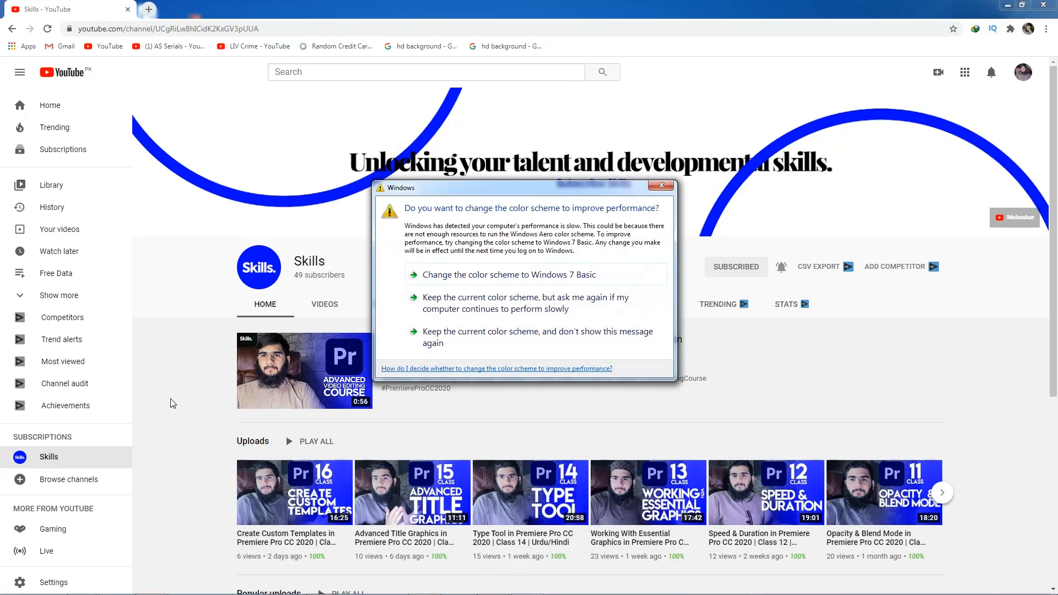
{"action": "left_click", "coordinate": [666, 185]}
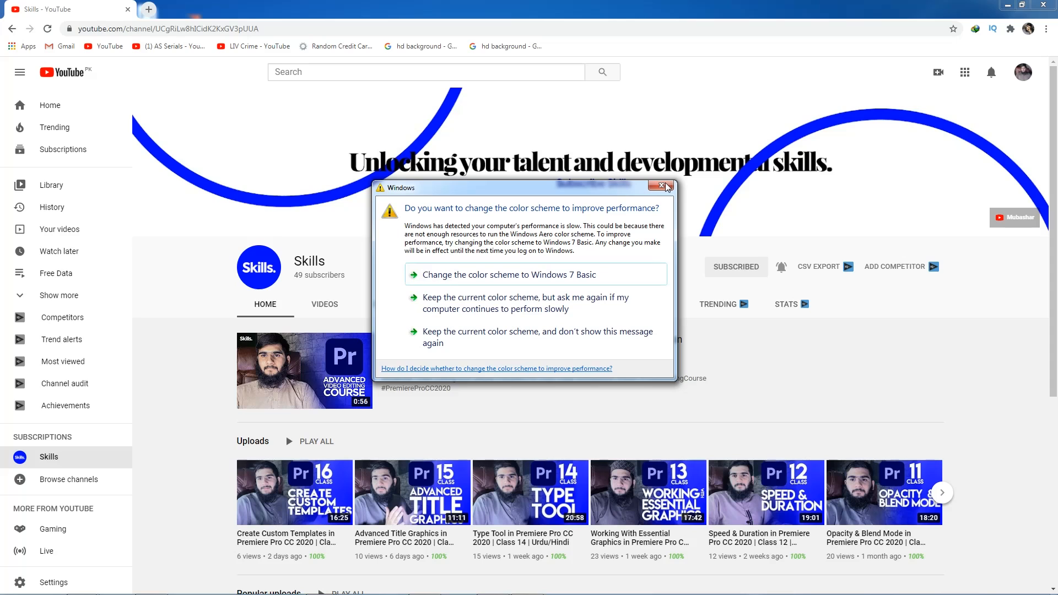
{"action": "left_click", "coordinate": [662, 186]}
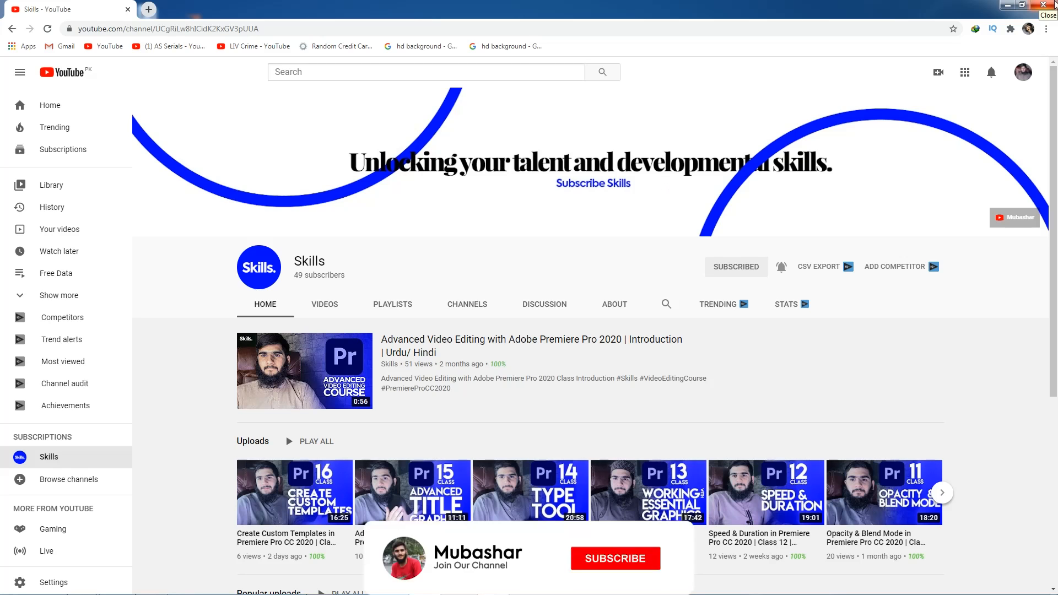
Minimize the browser, switch to the Premiere Pro project and clear the selection of the imported clips
{"action": "left_click", "coordinate": [1012, 4]}
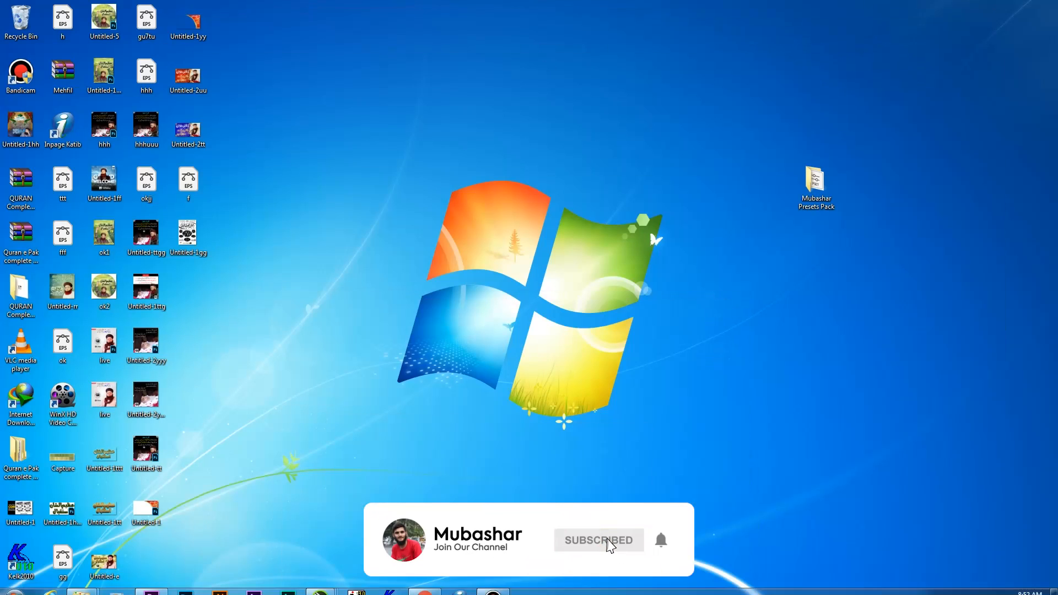
{"action": "left_click", "coordinate": [152, 586]}
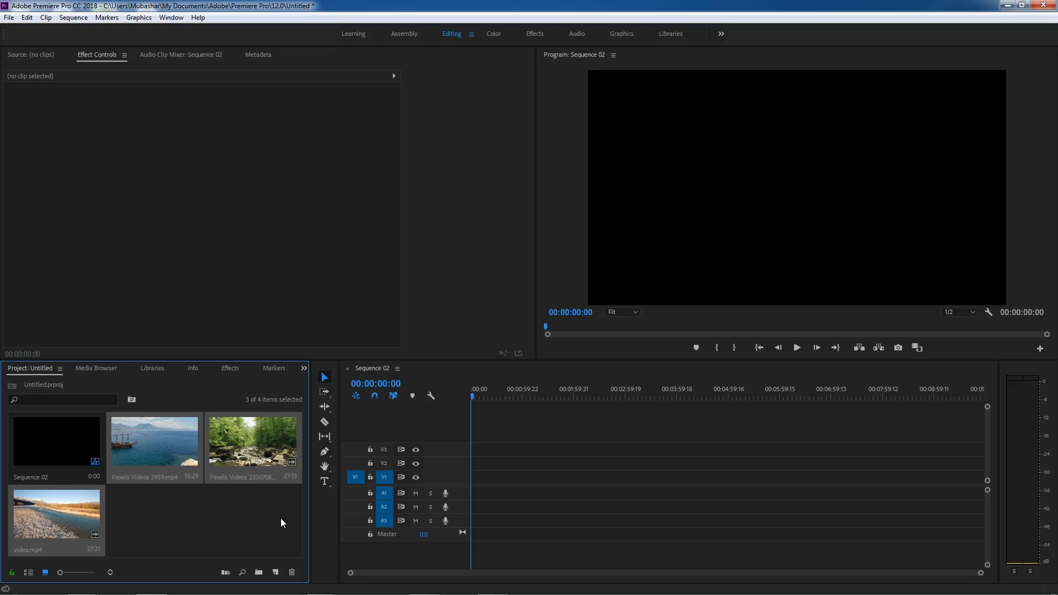
{"action": "left_click", "coordinate": [246, 523]}
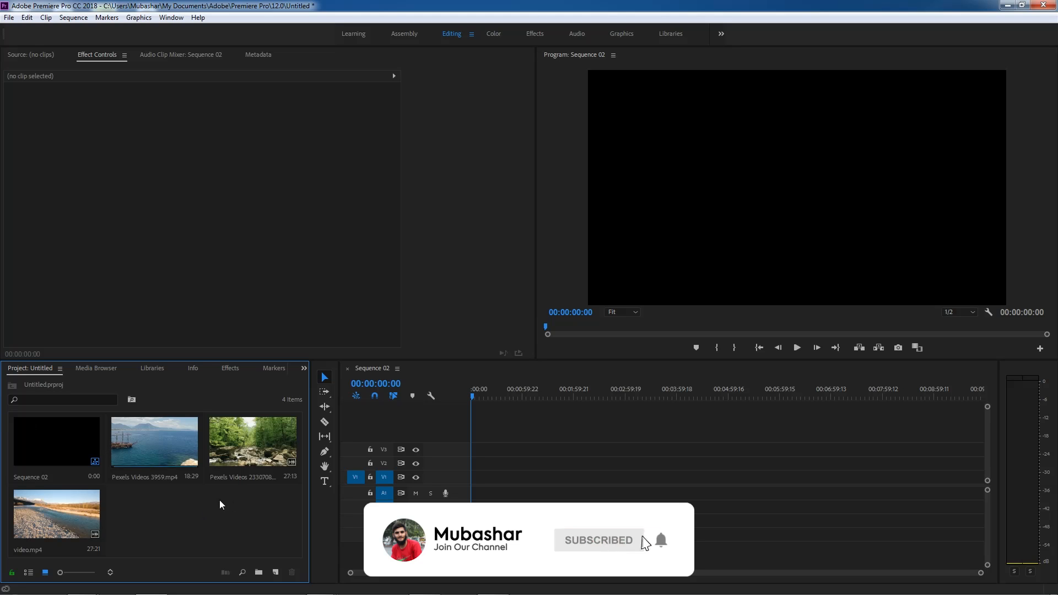
Place the forest stream clip and the Pexels Videos 3959.mp4 ship clip back to back on video track V1
{"action": "left_click_drag", "start_coordinate": [236, 455], "coordinate": [449, 488]}
{"action": "left_click_drag", "start_coordinate": [177, 437], "coordinate": [495, 484]}
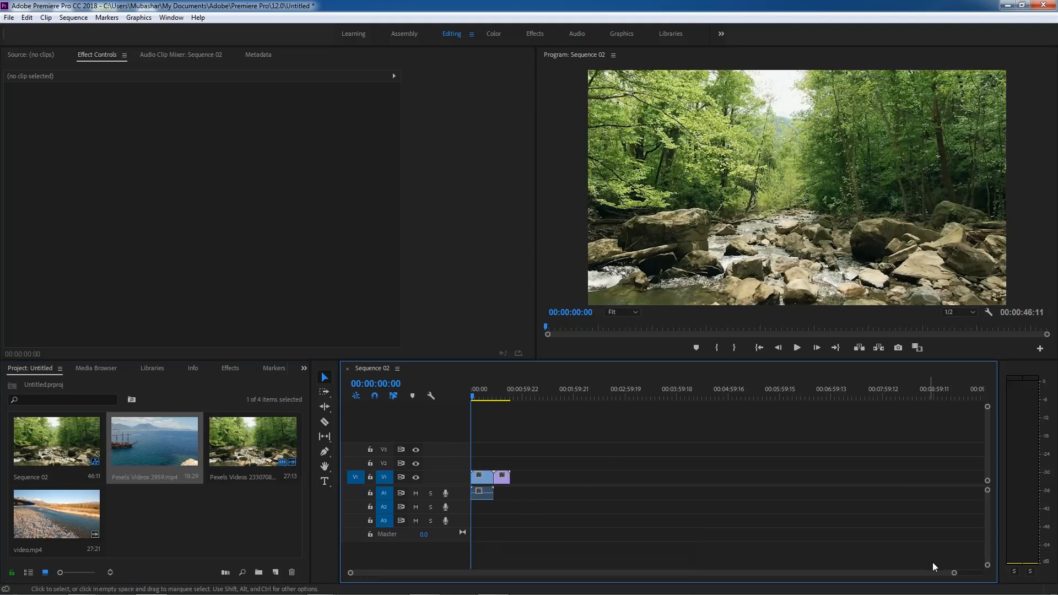
{"action": "left_click_drag", "start_coordinate": [963, 573], "coordinate": [737, 563]}
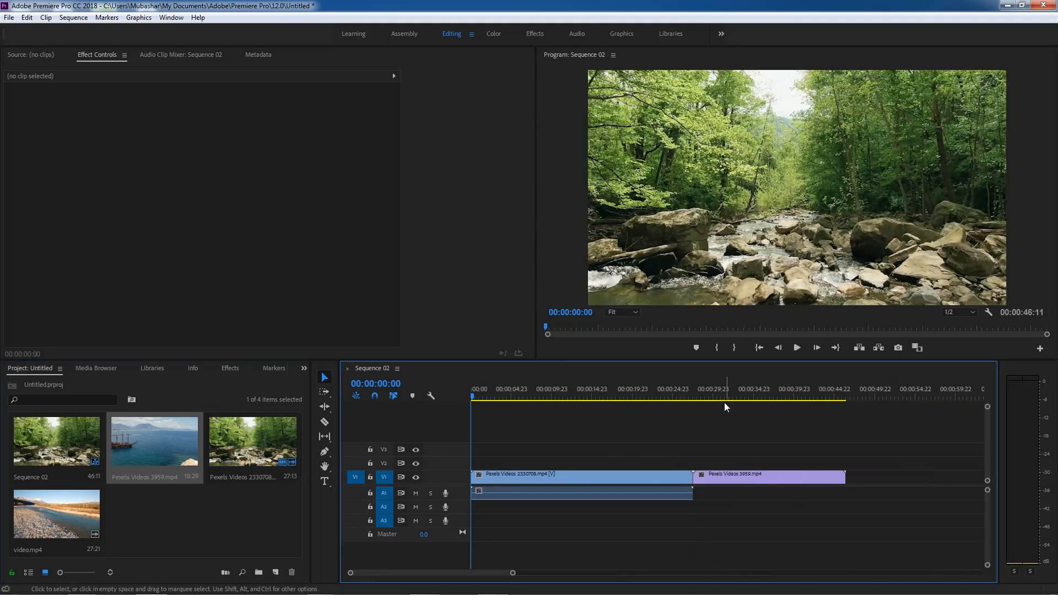
{"action": "left_click", "coordinate": [674, 389]}
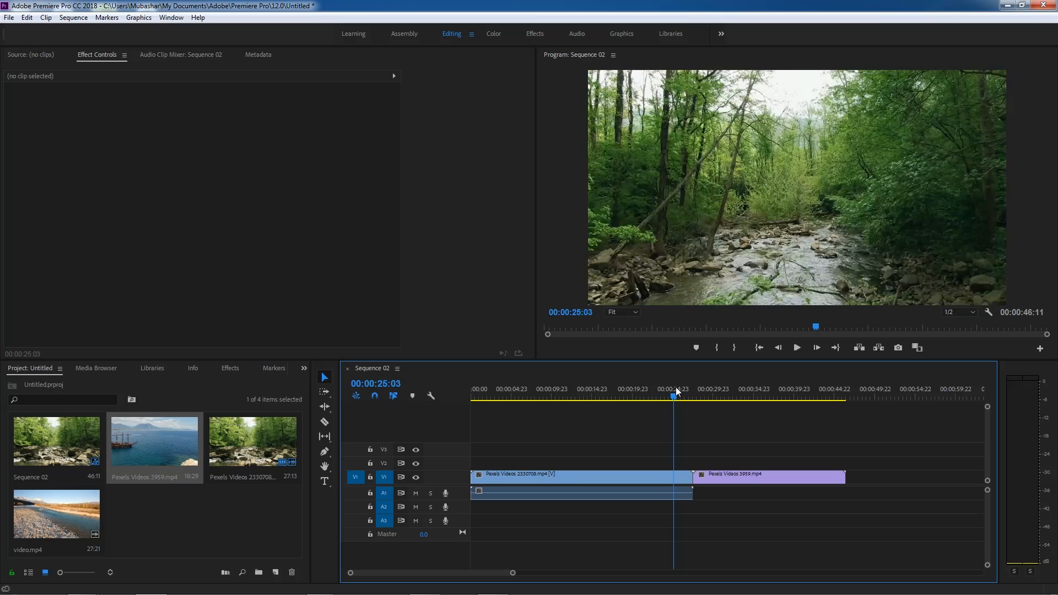
{"action": "left_click_drag", "start_coordinate": [676, 388], "coordinate": [661, 411]}
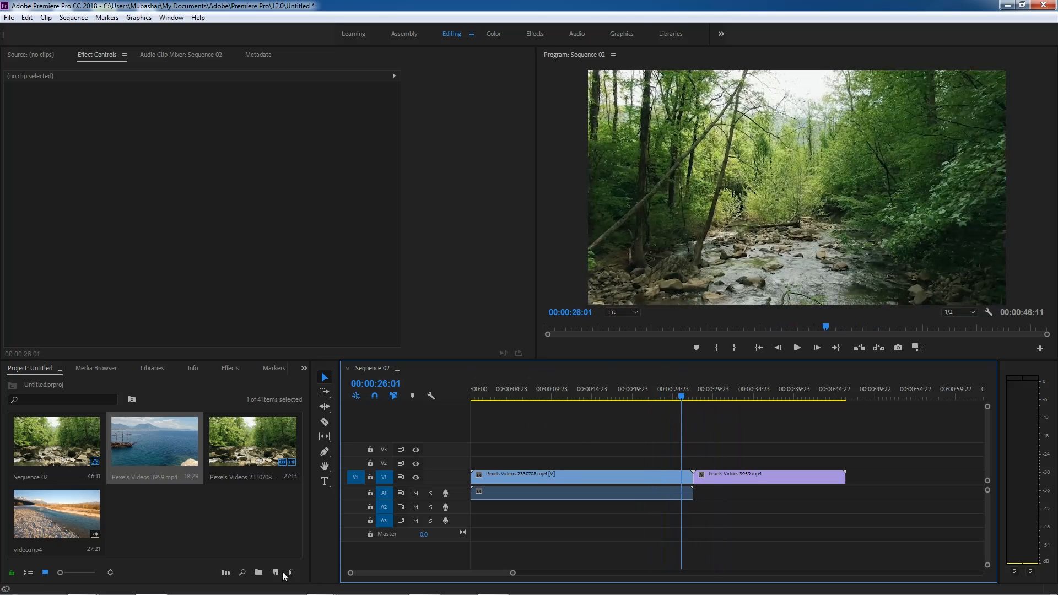
Create a 1920 x 1080 adjustment layer at 23.976 fps and place it on track V2 near the cut
{"action": "right_click", "coordinate": [220, 534]}
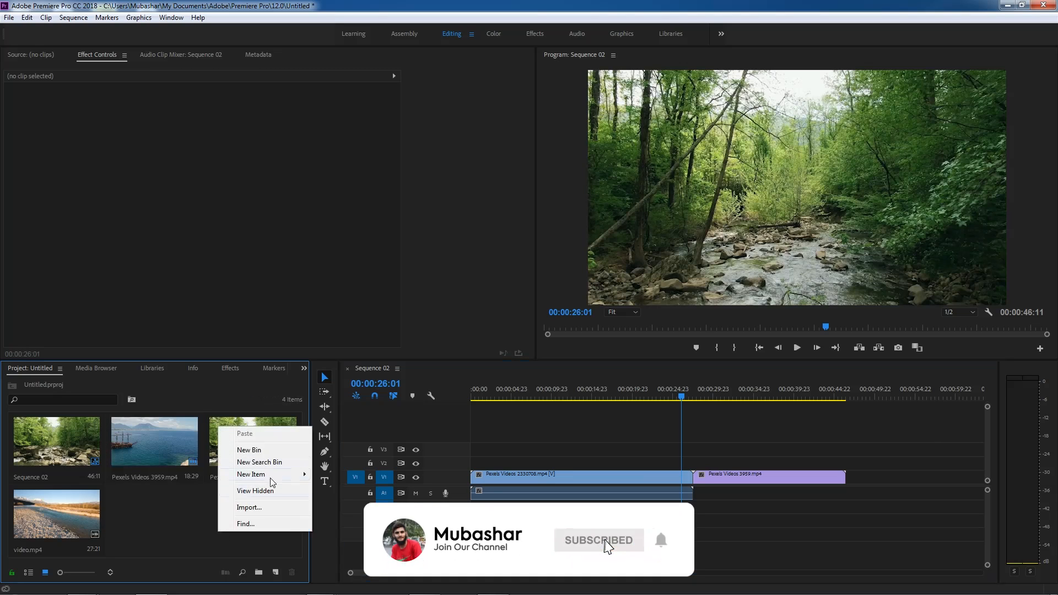
{"action": "mouse_move", "coordinate": [299, 475]}
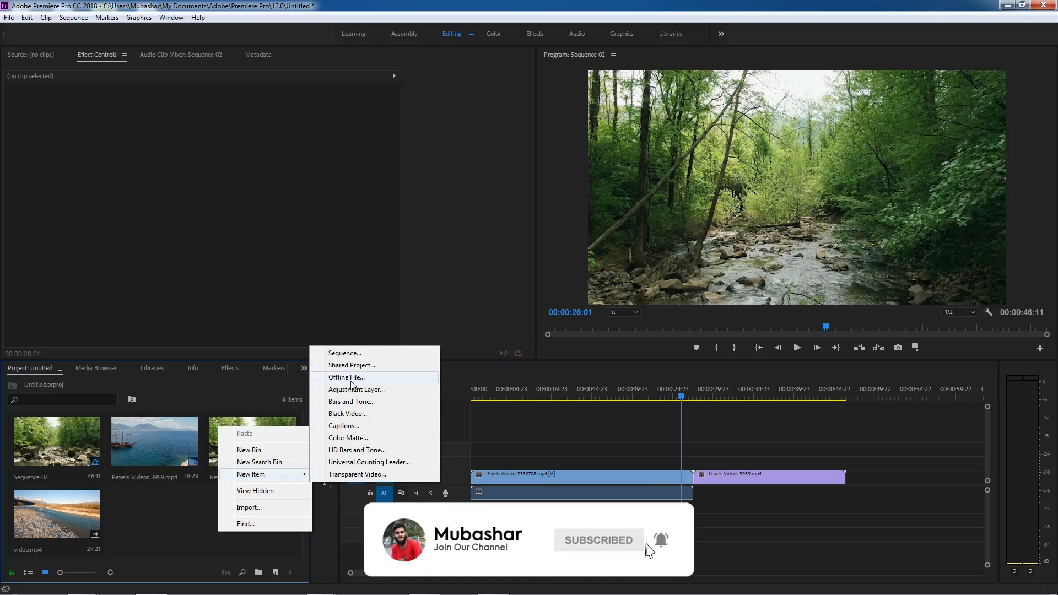
{"action": "left_click", "coordinate": [364, 389]}
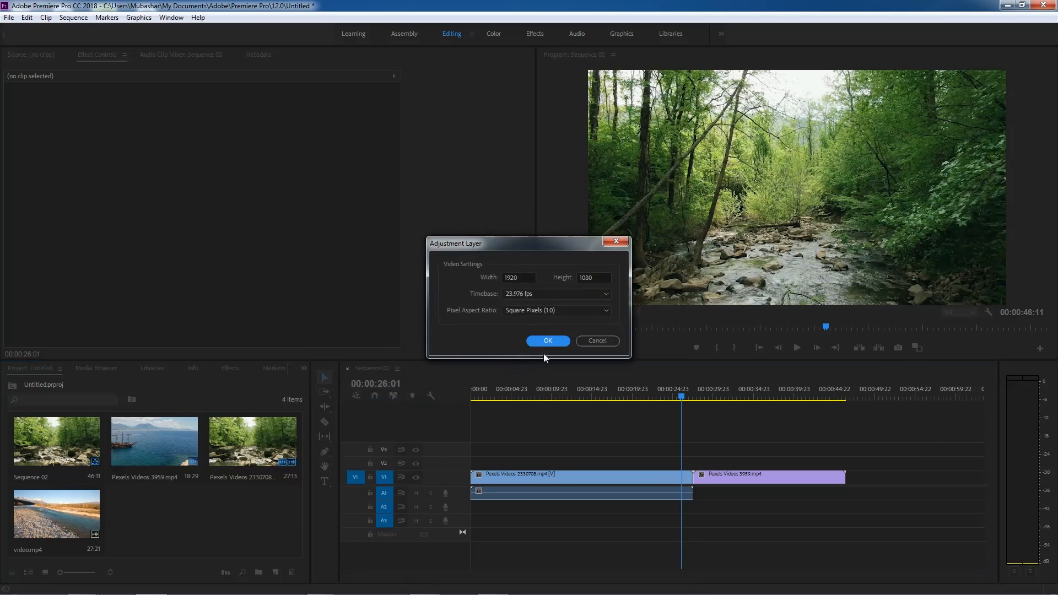
{"action": "left_click", "coordinate": [543, 340]}
{"action": "left_click_drag", "start_coordinate": [125, 512], "coordinate": [686, 462]}
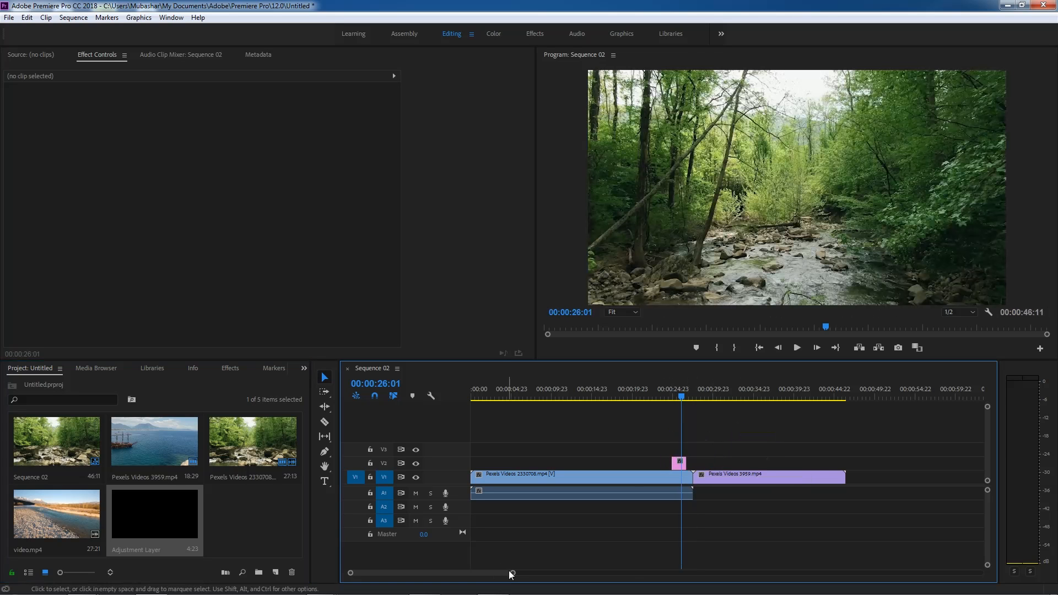
Shorten the adjustment layer on V2 and position it across the cut between the two clips
{"action": "left_click_drag", "start_coordinate": [512, 574], "coordinate": [472, 579]}
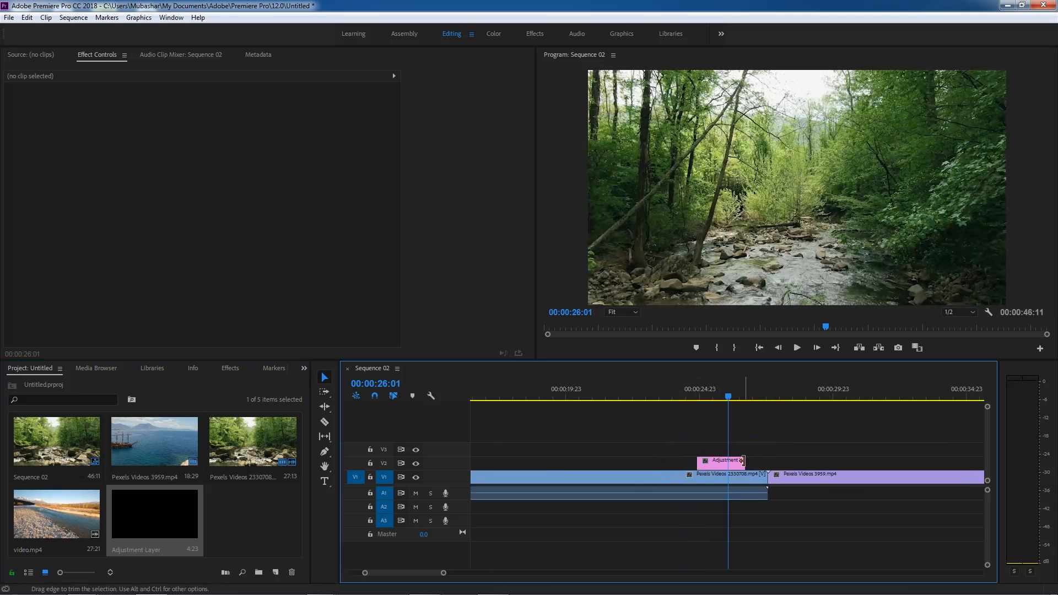
{"action": "left_click_drag", "start_coordinate": [720, 465], "coordinate": [773, 466]}
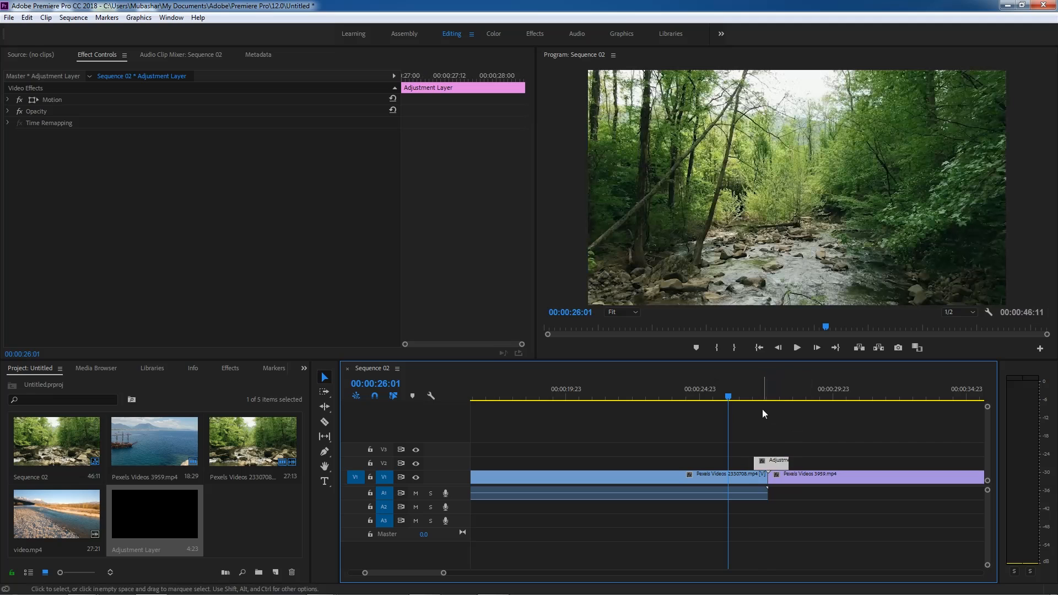
{"action": "mouse_move", "coordinate": [745, 398]}
{"action": "left_mouse_down"}
{"action": "mouse_move", "coordinate": [772, 394]}
{"action": "mouse_move", "coordinate": [761, 396]}
{"action": "left_mouse_up"}
Show the effects presets and start importing presets into the Presets folder
{"action": "left_click", "coordinate": [239, 371]}
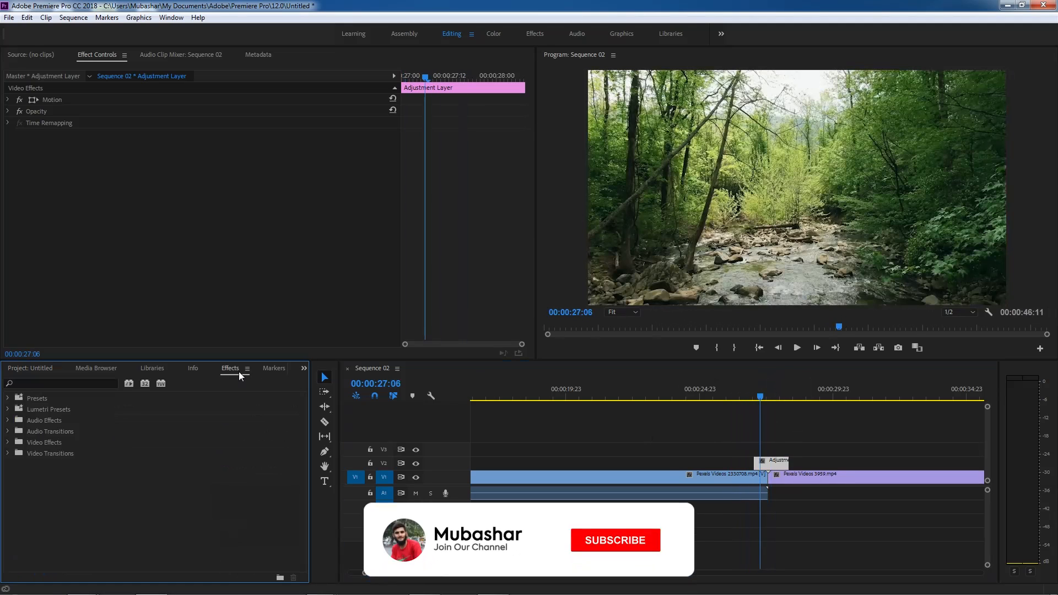
{"action": "left_click", "coordinate": [8, 398]}
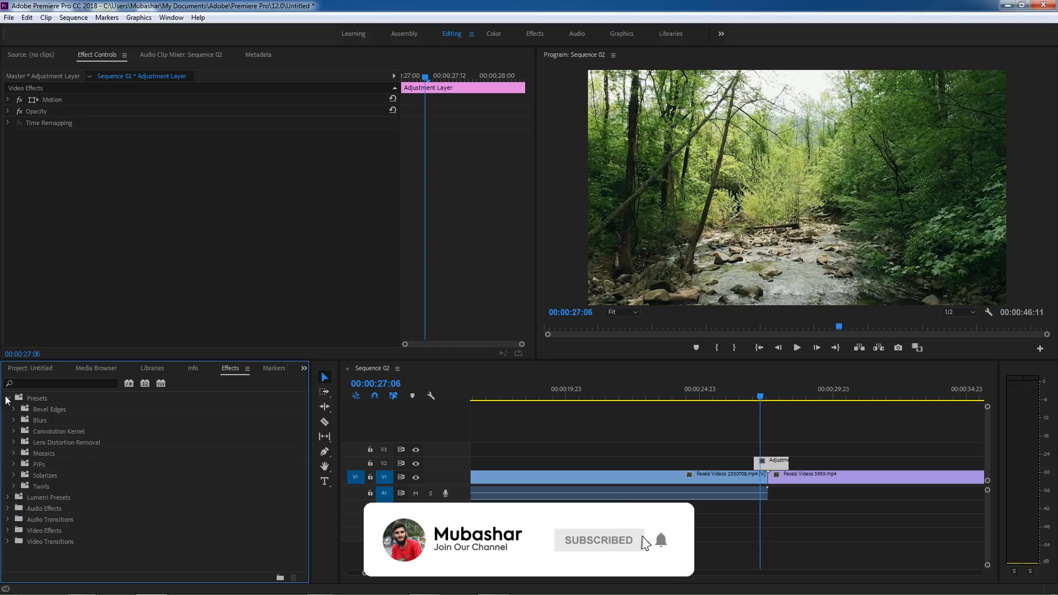
{"action": "left_click", "coordinate": [50, 399]}
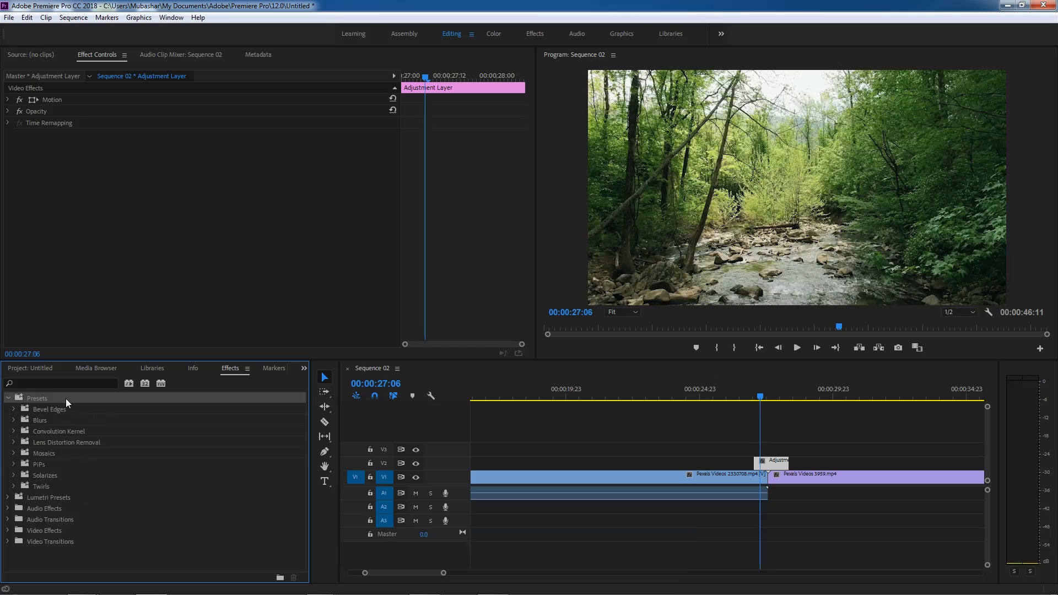
{"action": "right_click", "coordinate": [71, 403]}
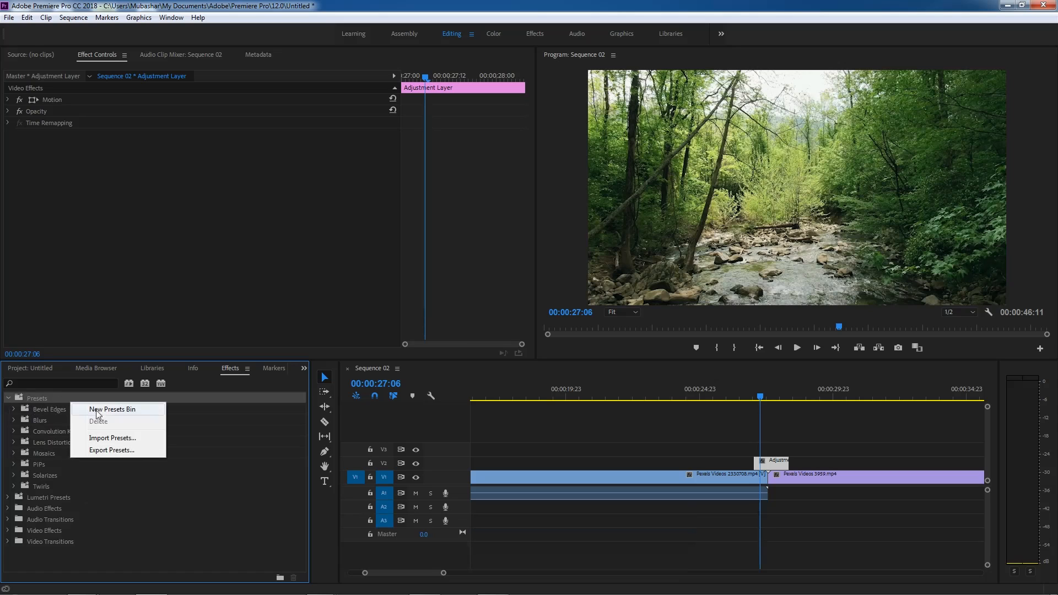
{"action": "left_click", "coordinate": [106, 440]}
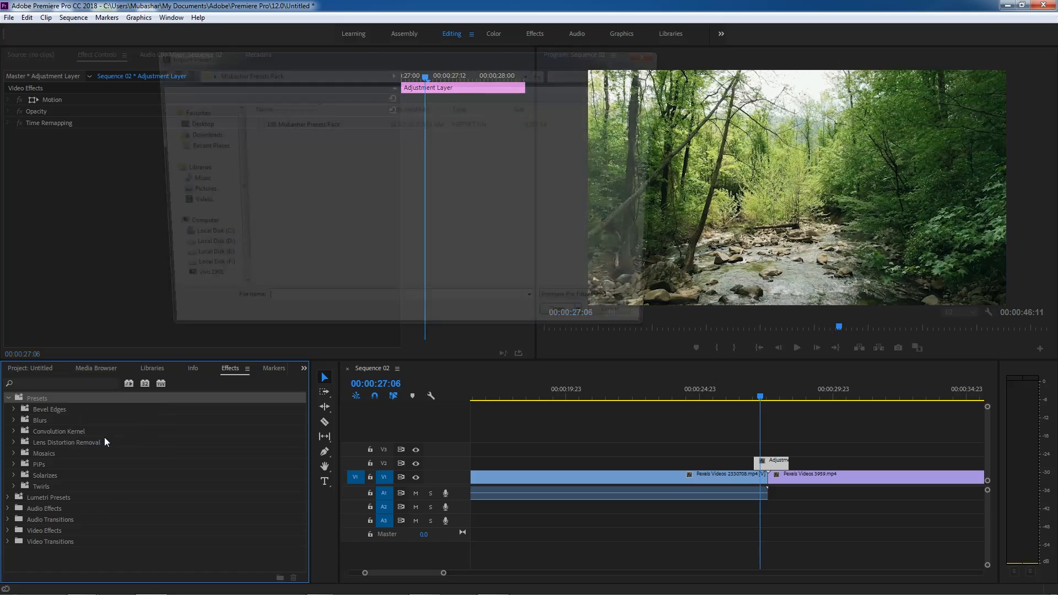
Import the 100 Mubashar Presets Pack file from the Mubashar Presets Pack folder on the Desktop
{"action": "left_click_drag", "start_coordinate": [175, 89], "coordinate": [359, 127]}
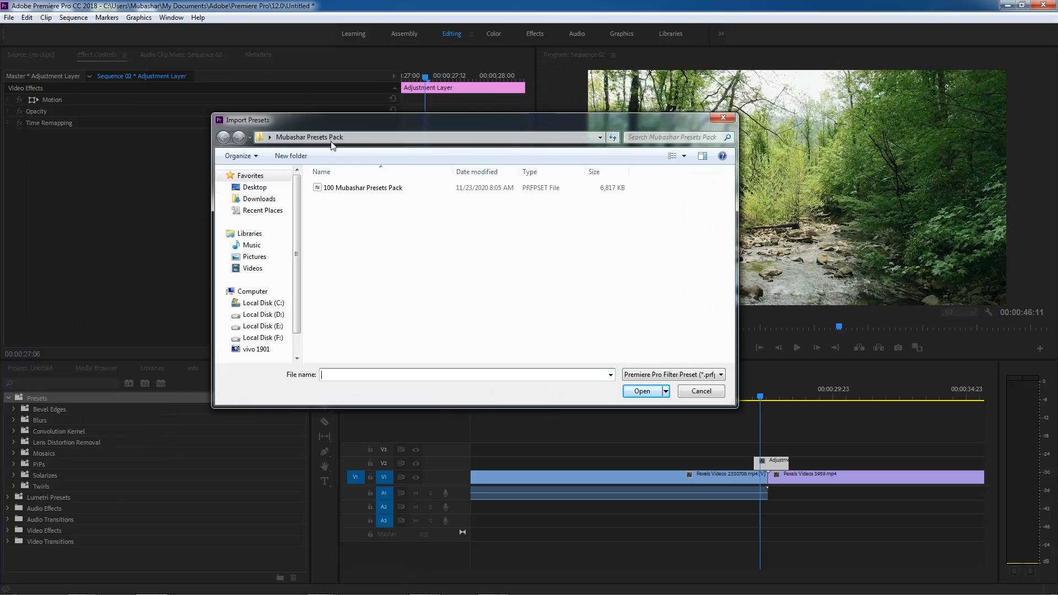
{"action": "left_click_drag", "start_coordinate": [428, 122], "coordinate": [371, 116]}
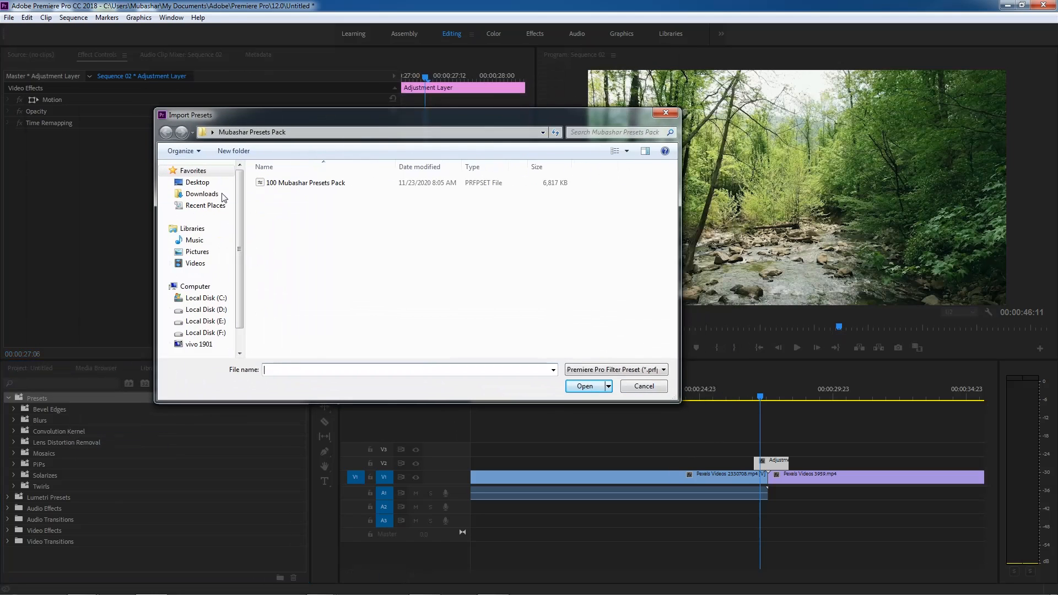
{"action": "left_click", "coordinate": [198, 182]}
{"action": "left_click", "coordinate": [201, 195]}
{"action": "left_click", "coordinate": [204, 185]}
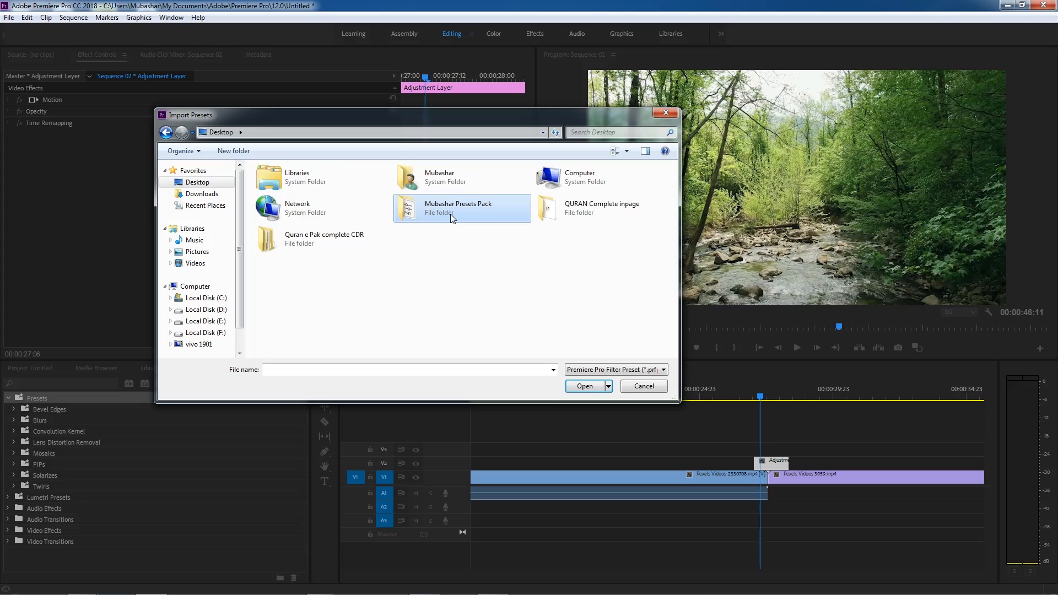
{"action": "double_click", "coordinate": [451, 214]}
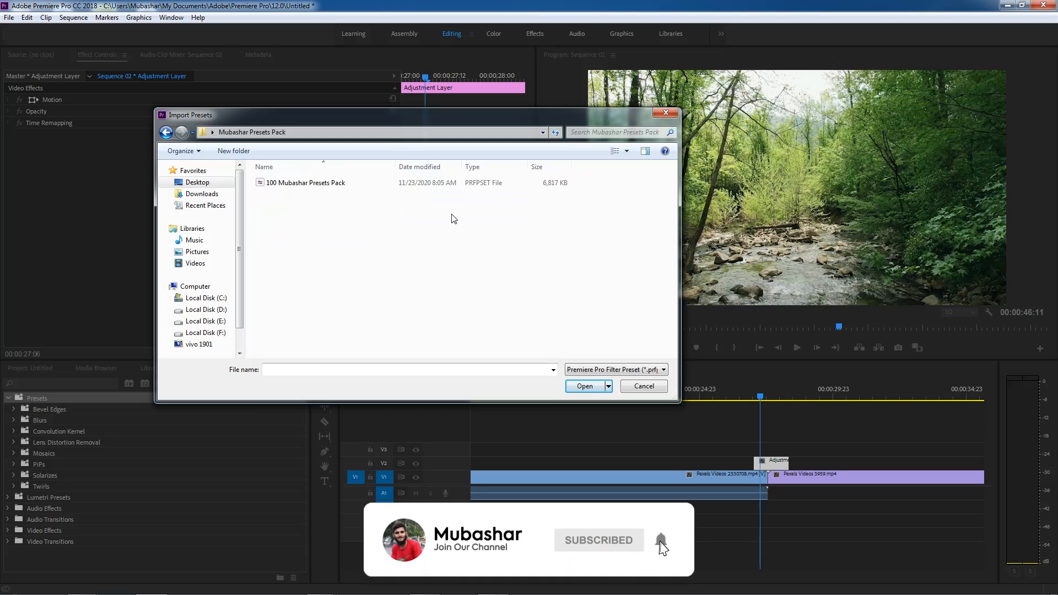
{"action": "left_click", "coordinate": [352, 184]}
{"action": "left_click", "coordinate": [595, 382]}
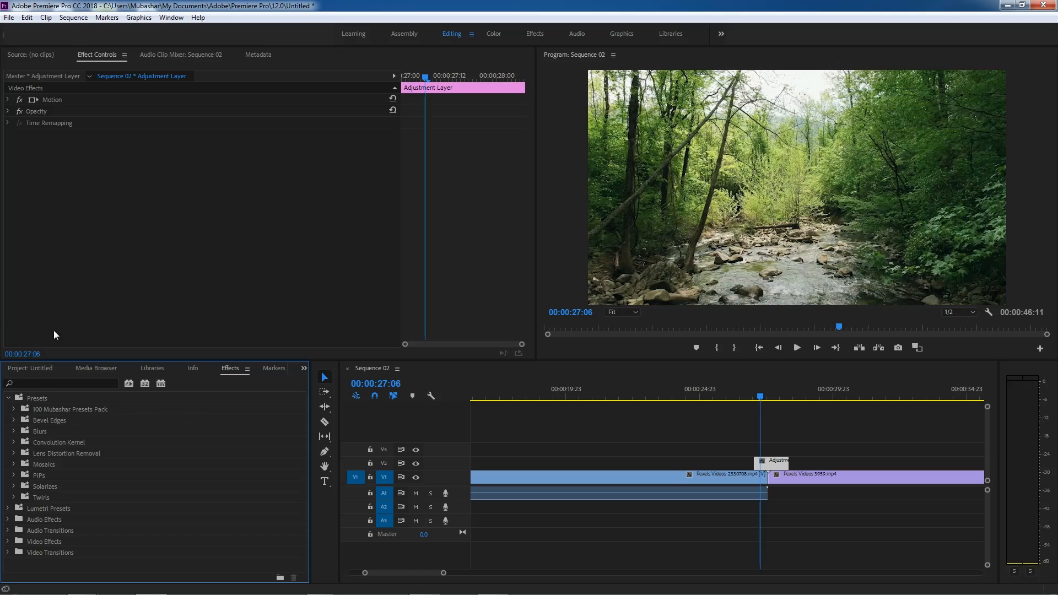
Apply the Glass Transitions 02 preset to the adjustment layer and preview the transition across the cut
{"action": "left_click", "coordinate": [13, 409]}
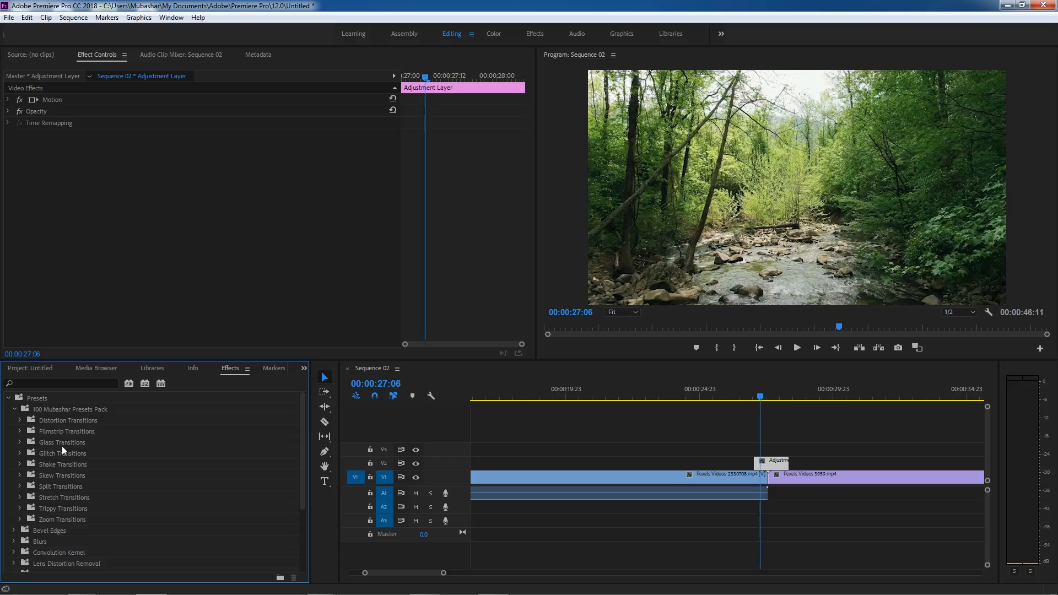
{"action": "mouse_move", "coordinate": [764, 396]}
{"action": "left_mouse_down"}
{"action": "mouse_move", "coordinate": [752, 399]}
{"action": "mouse_move", "coordinate": [771, 399]}
{"action": "mouse_move", "coordinate": [759, 390]}
{"action": "left_mouse_up"}
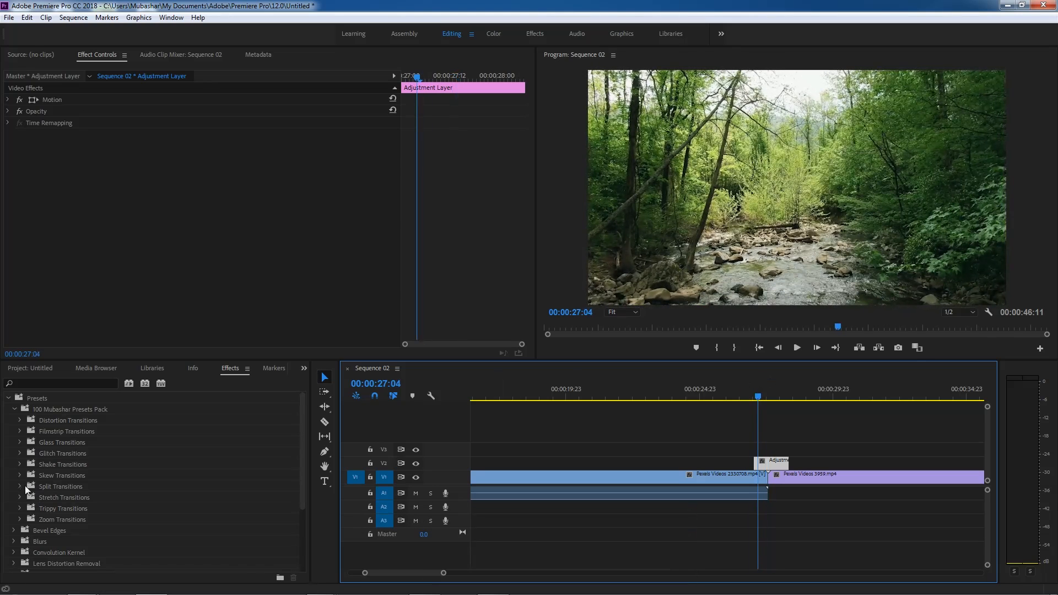
{"action": "left_click", "coordinate": [20, 442]}
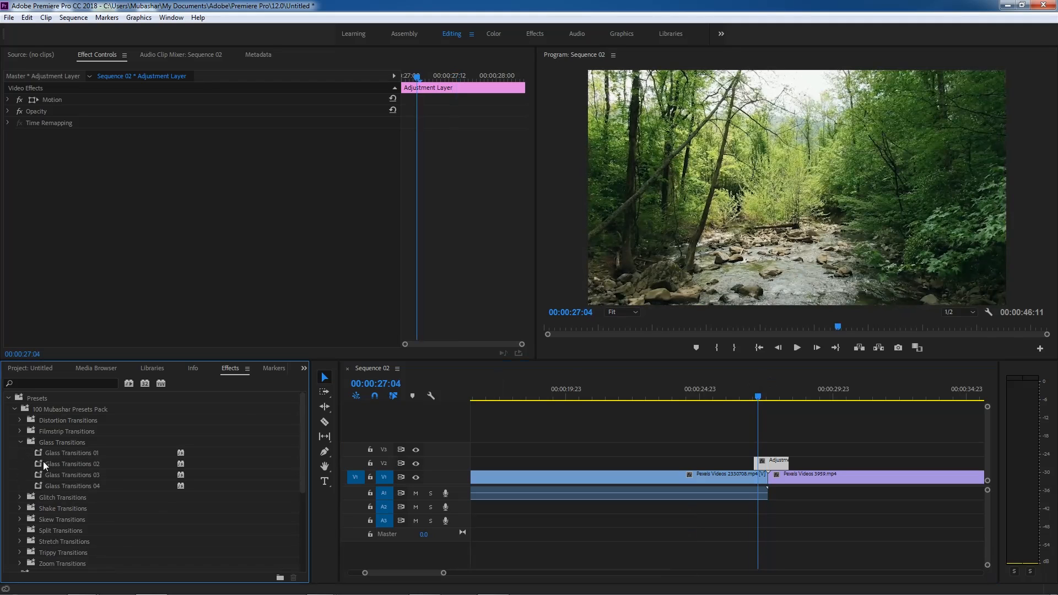
{"action": "left_click_drag", "start_coordinate": [37, 464], "coordinate": [788, 462]}
{"action": "left_click_drag", "start_coordinate": [785, 392], "coordinate": [790, 430]}
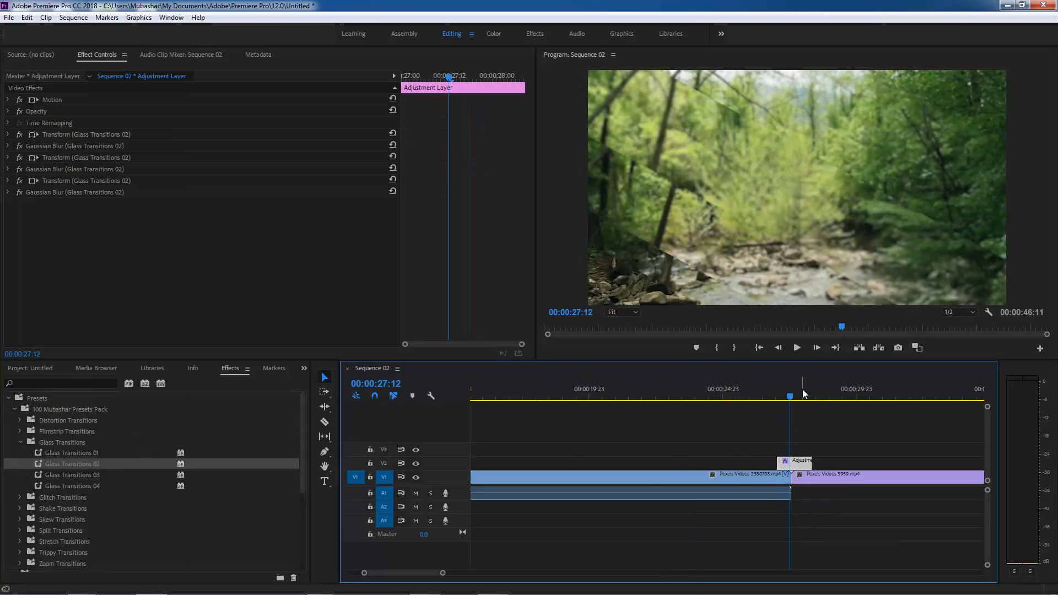
{"action": "mouse_move", "coordinate": [800, 393]}
{"action": "left_mouse_down"}
{"action": "mouse_move", "coordinate": [776, 395]}
{"action": "mouse_move", "coordinate": [792, 396]}
{"action": "left_mouse_up"}
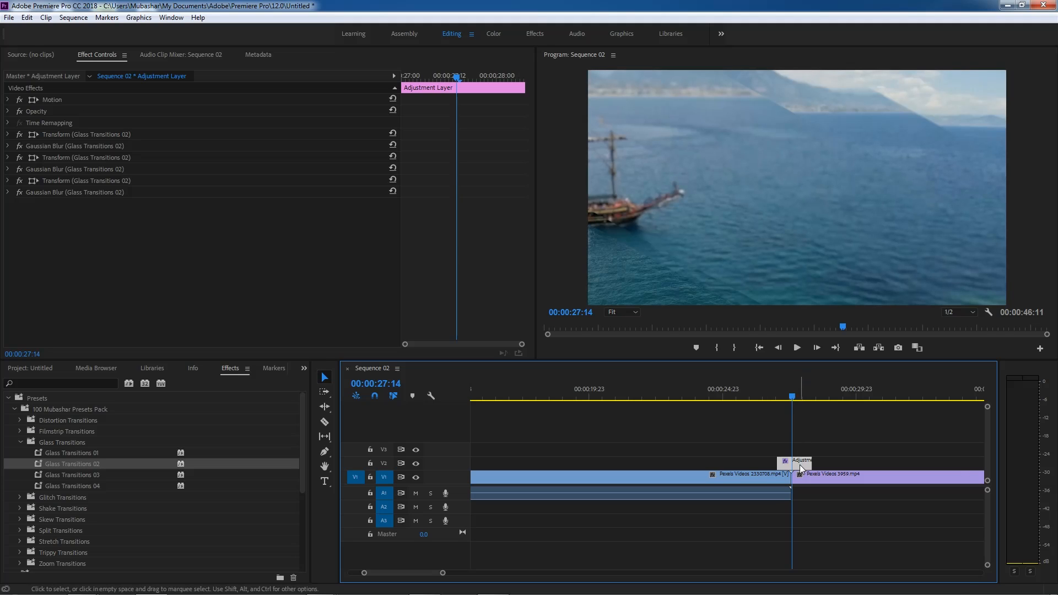
Remove all video attributes, including Transform and Gaussian Blur, from the adjustment layer and preview the cut
{"action": "right_click", "coordinate": [801, 467]}
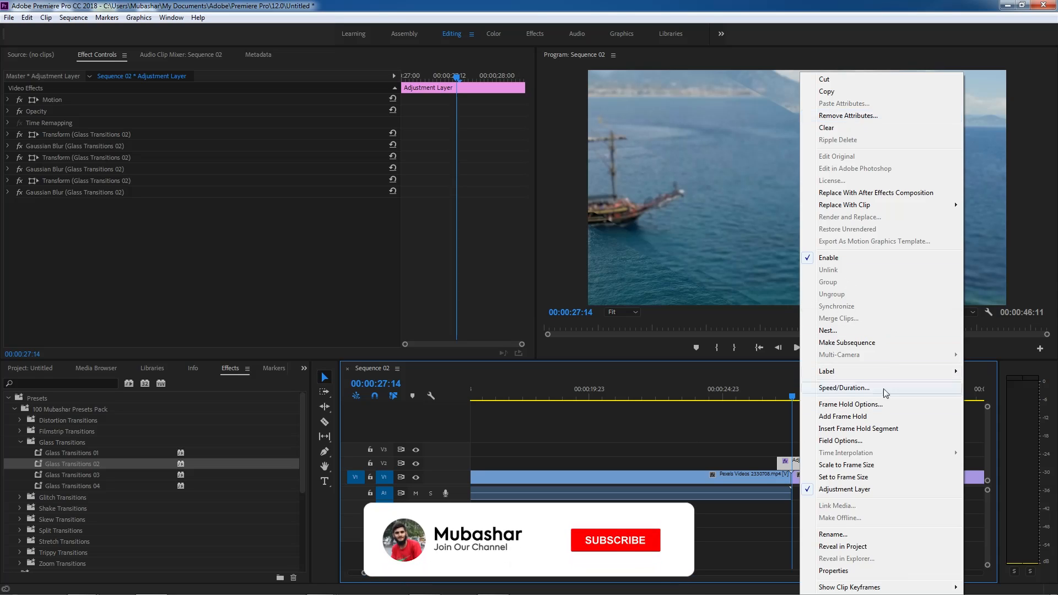
{"action": "left_click", "coordinate": [864, 120]}
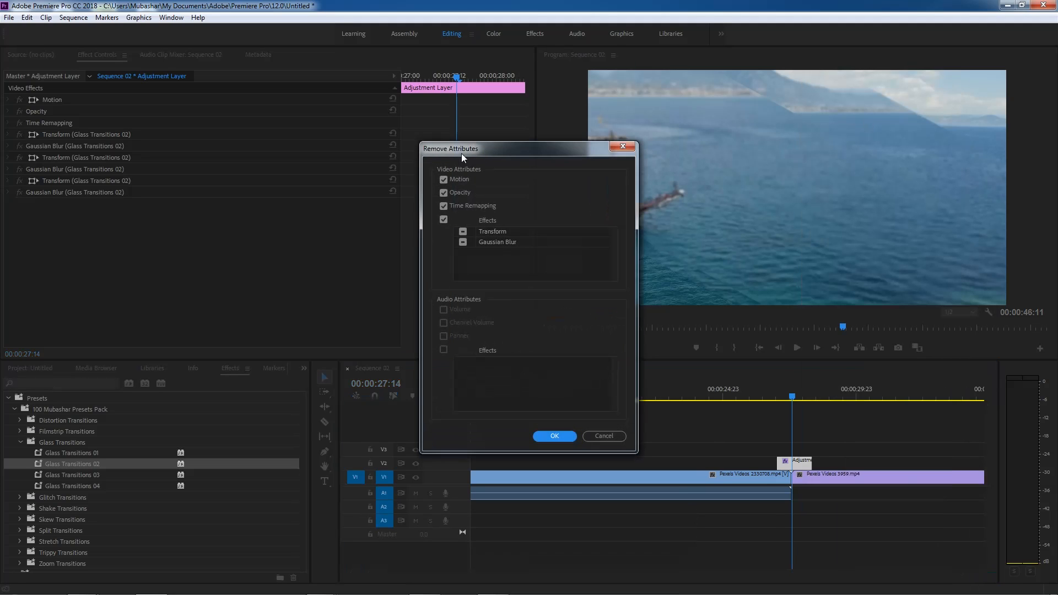
{"action": "left_click_drag", "start_coordinate": [461, 153], "coordinate": [286, 125]}
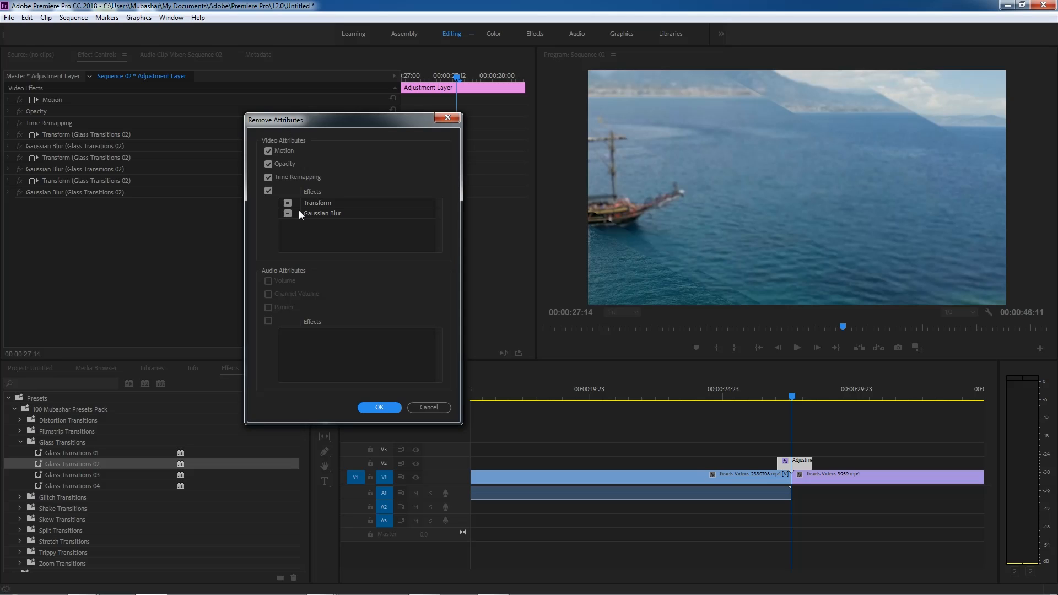
{"action": "left_click", "coordinate": [367, 409]}
{"action": "left_click_drag", "start_coordinate": [778, 401], "coordinate": [809, 424]}
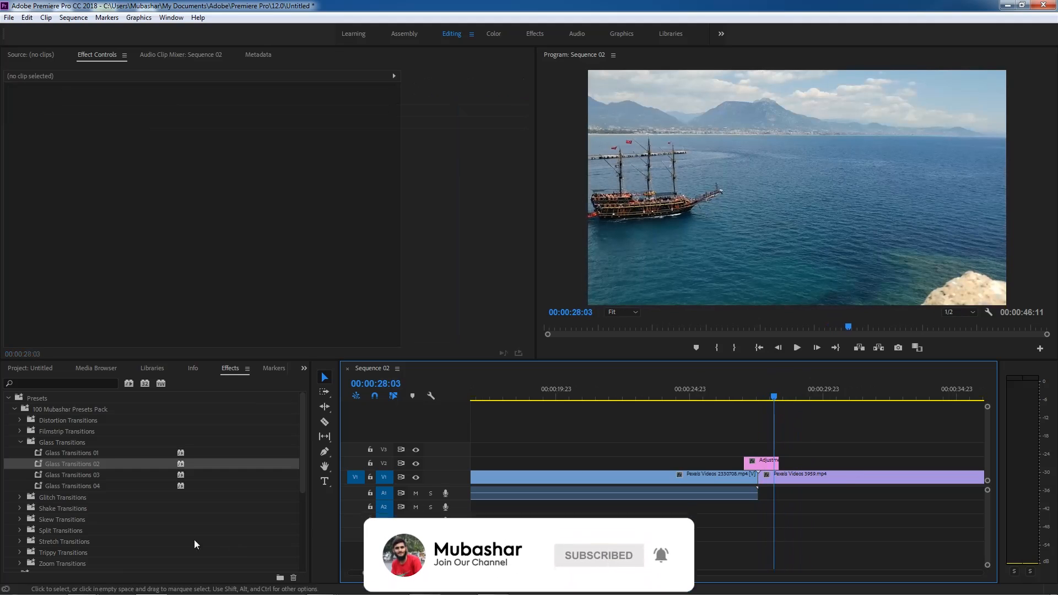
Apply the Glitch Transitions 01 preset to the adjustment layer over the cut
{"action": "scroll", "coordinate": [48, 524], "scroll_direction": "down", "scroll_amount": 2}
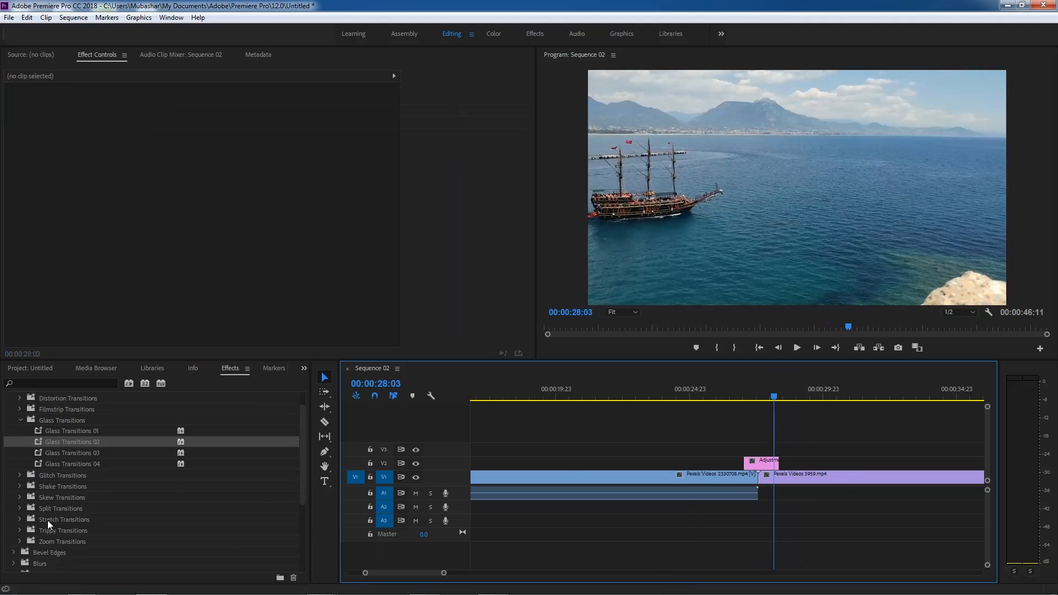
{"action": "left_click", "coordinate": [24, 541]}
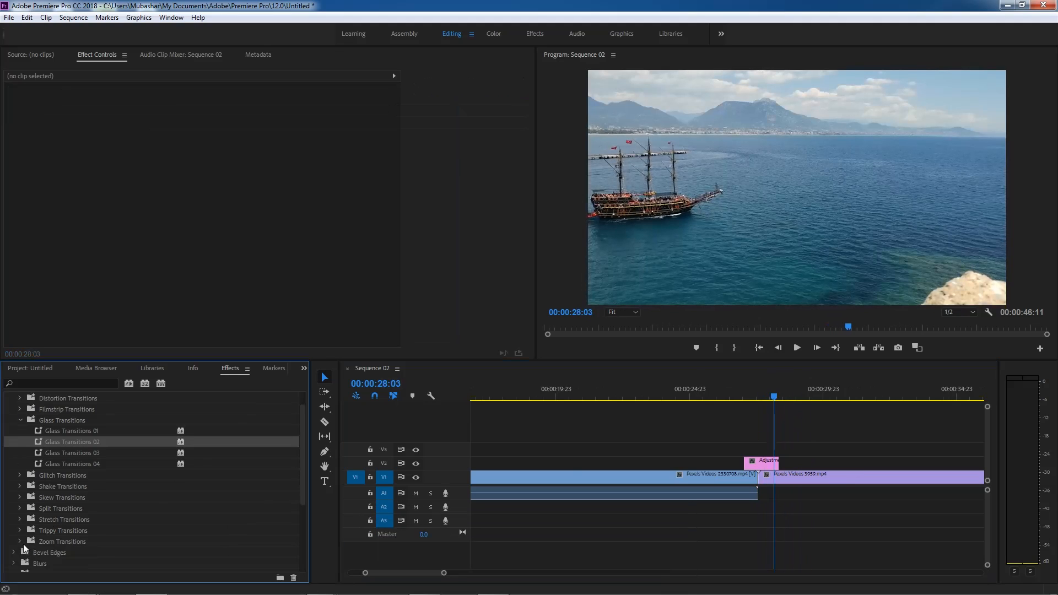
{"action": "left_click", "coordinate": [19, 475]}
{"action": "left_click_drag", "start_coordinate": [38, 485], "coordinate": [762, 463]}
Play and scrub through the cut between the forest and ship clips to preview the glitch transition
{"action": "left_click", "coordinate": [752, 394]}
{"action": "key", "text": "space"}
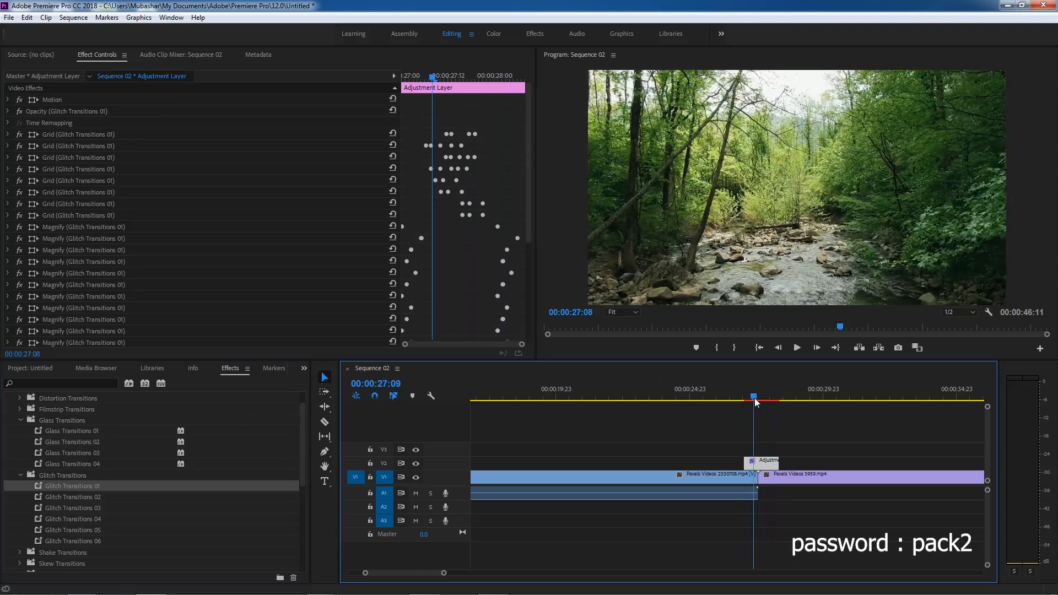
{"action": "mouse_move", "coordinate": [756, 398]}
{"action": "left_mouse_down"}
{"action": "mouse_move", "coordinate": [738, 401]}
{"action": "mouse_move", "coordinate": [747, 399]}
{"action": "left_mouse_up"}
{"action": "left_click", "coordinate": [791, 347]}
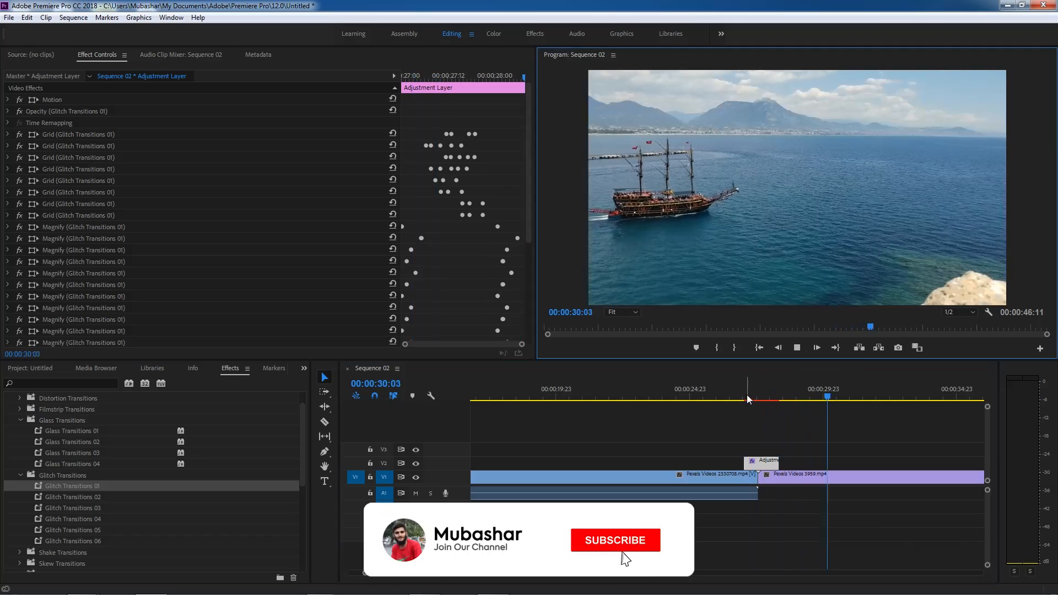
{"action": "left_click", "coordinate": [746, 395]}
{"action": "left_click_drag", "start_coordinate": [739, 395], "coordinate": [754, 411]}
Remove all video attributes, including the glitch effects, from the adjustment layer and check the plain cut
{"action": "scroll", "coordinate": [49, 472], "scroll_direction": "down", "scroll_amount": 2}
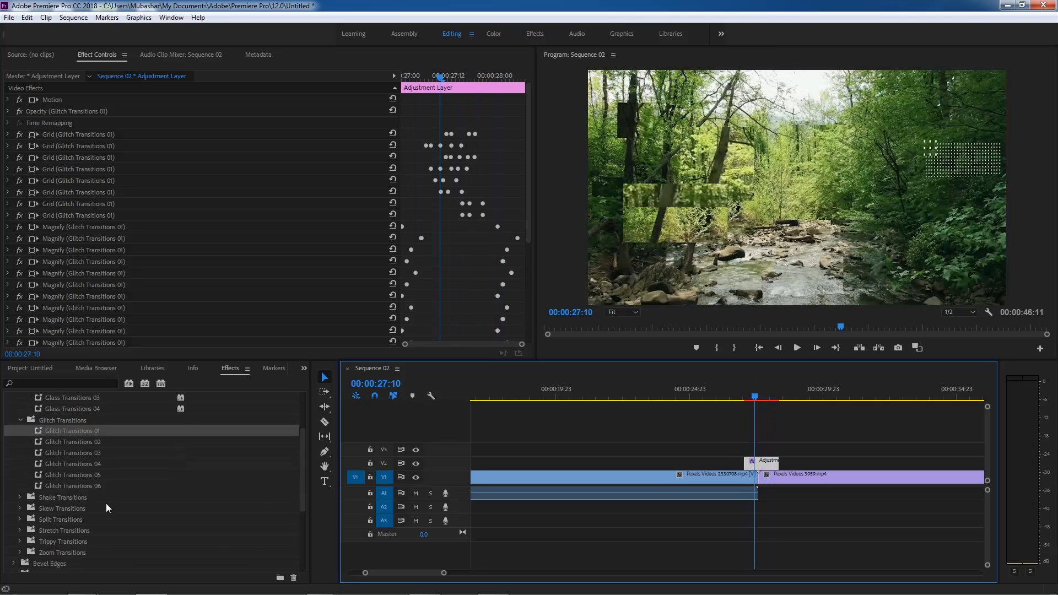
{"action": "right_click", "coordinate": [761, 466]}
{"action": "left_click", "coordinate": [778, 118]}
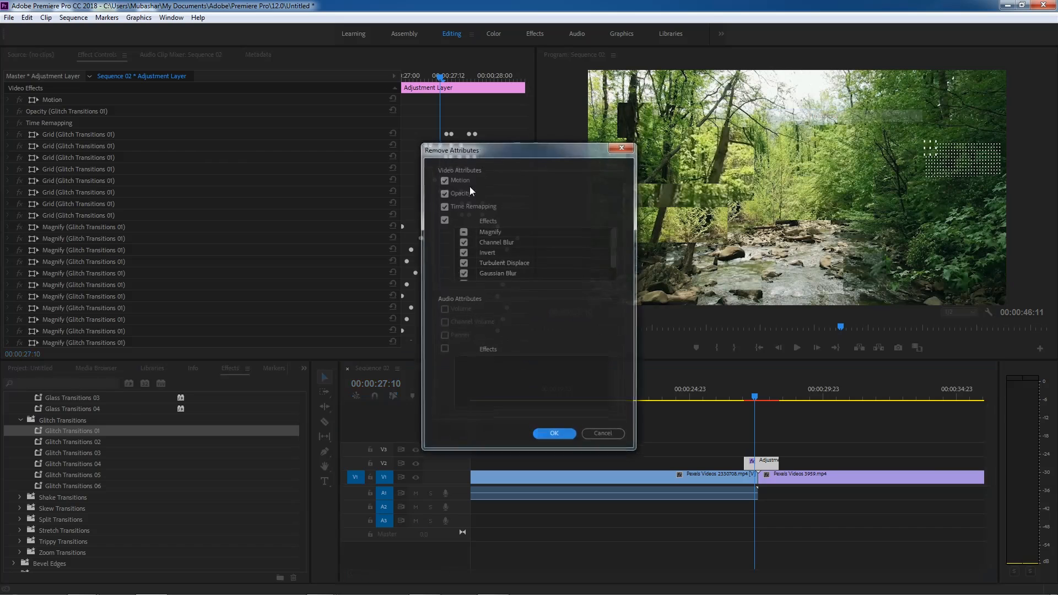
{"action": "left_click", "coordinate": [554, 438]}
{"action": "mouse_move", "coordinate": [754, 395]}
{"action": "left_mouse_down"}
{"action": "mouse_move", "coordinate": [739, 396]}
{"action": "mouse_move", "coordinate": [761, 401]}
{"action": "left_mouse_up"}
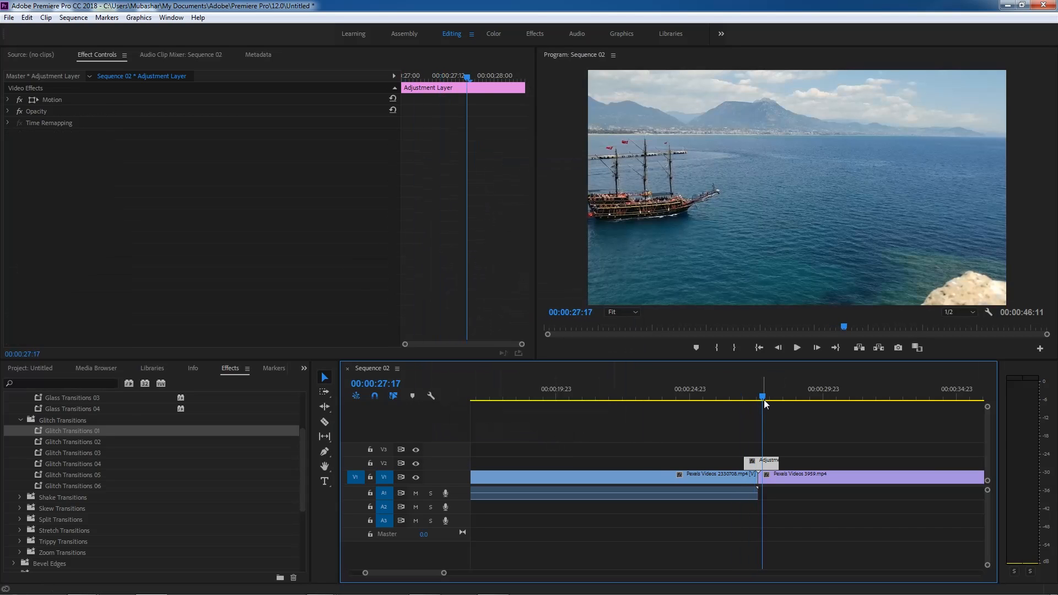